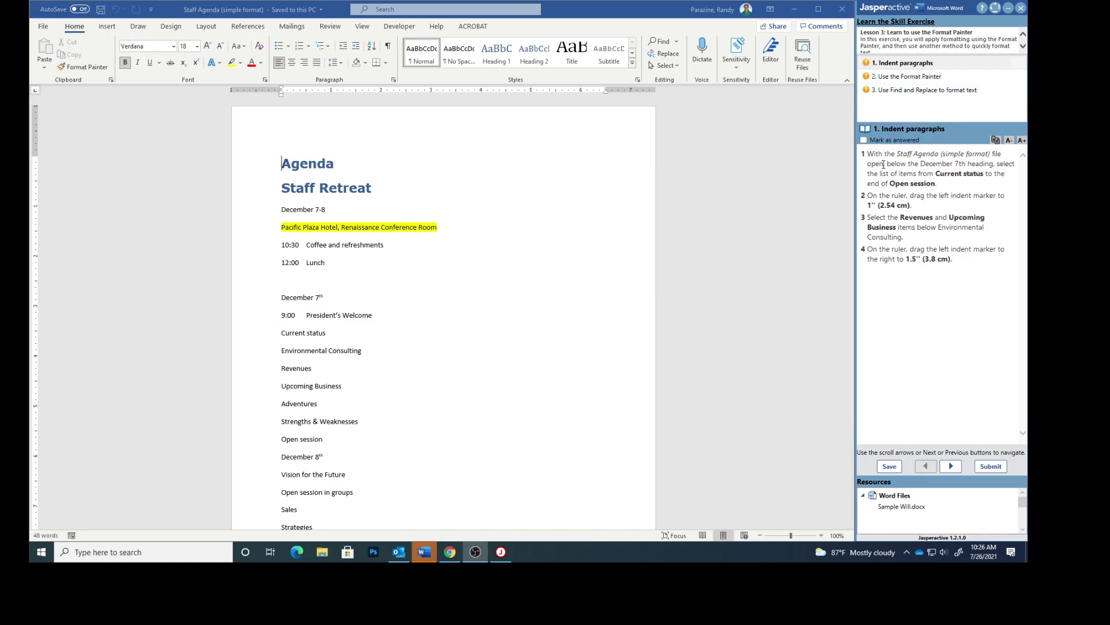
# Check the document's name and save location, then bring the December 7th items into view.
pyautogui.click(208, 10)
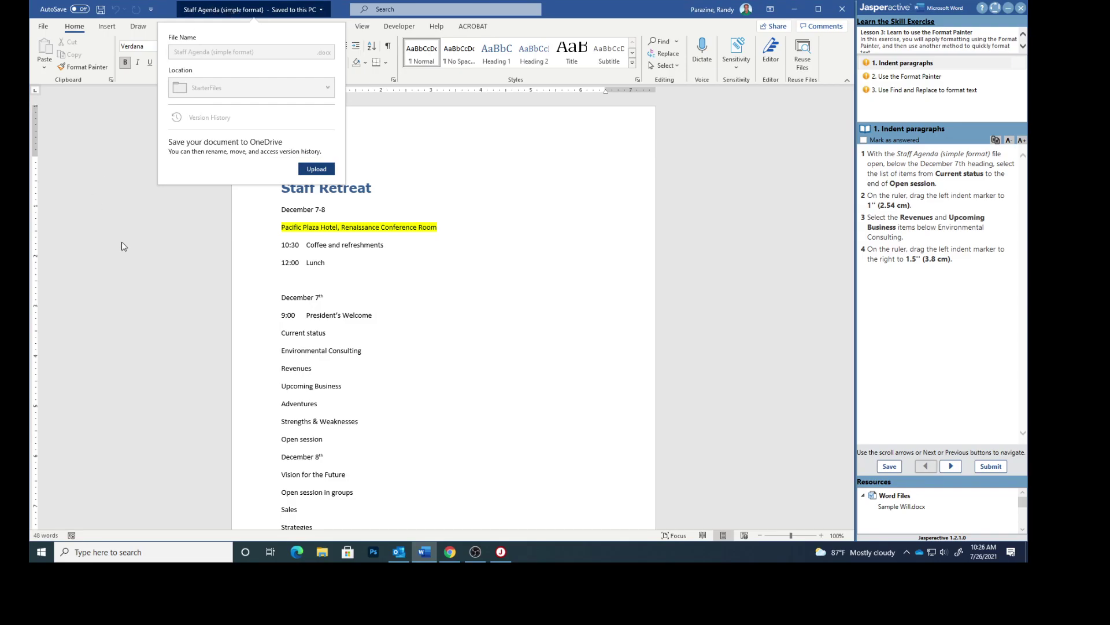
pyautogui.click(120, 297)
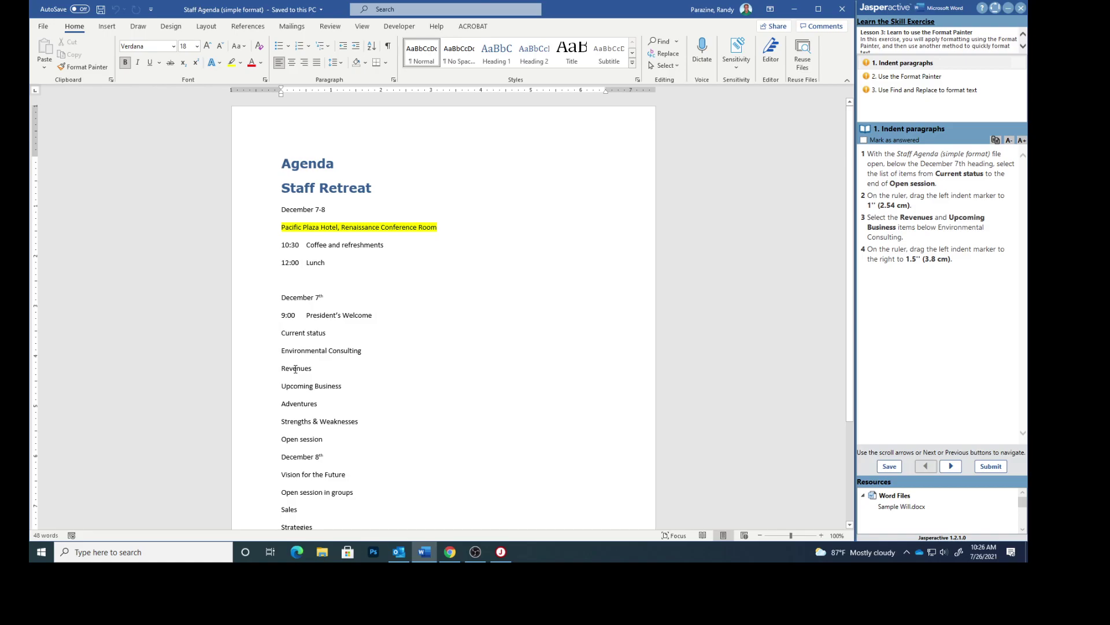
pyautogui.scroll(-1, 396, 361)
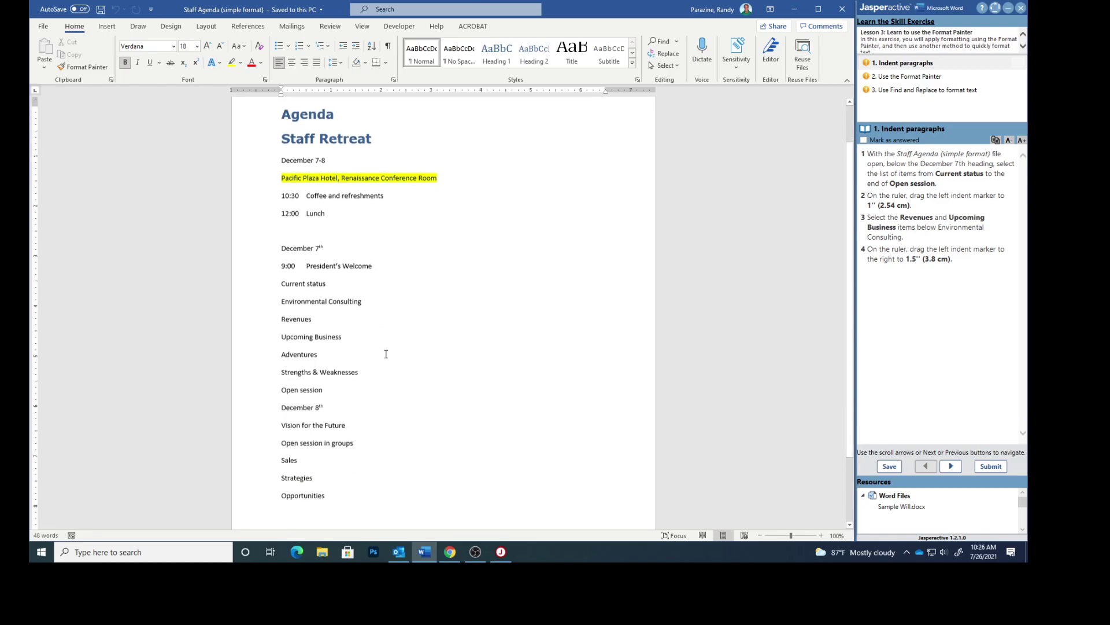
# Indent the December 7th items, Current status through Open session, to 1 inch on the ruler.
pyautogui.click(281, 282)
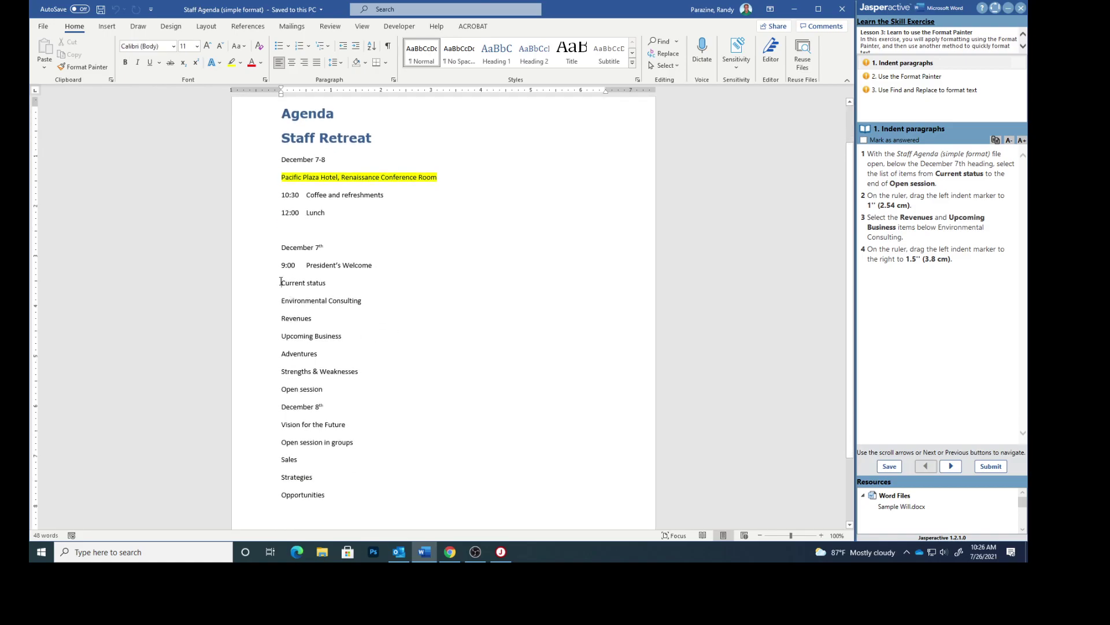
pyautogui.moveTo(281, 282); pyautogui.dragTo(326, 389)
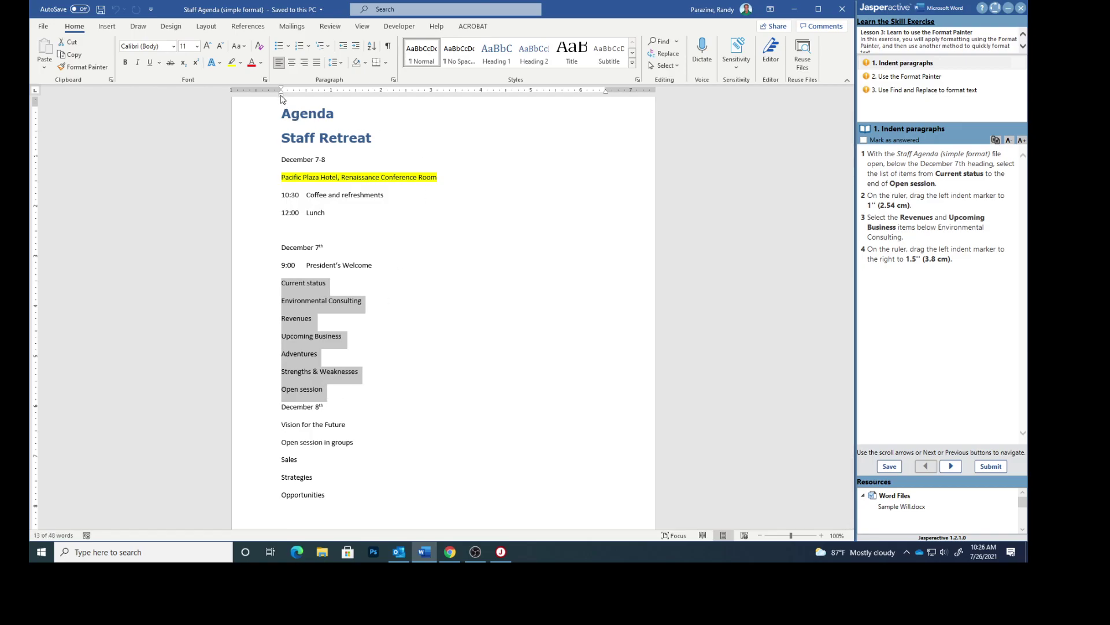
pyautogui.moveTo(282, 93); pyautogui.dragTo(332, 100)
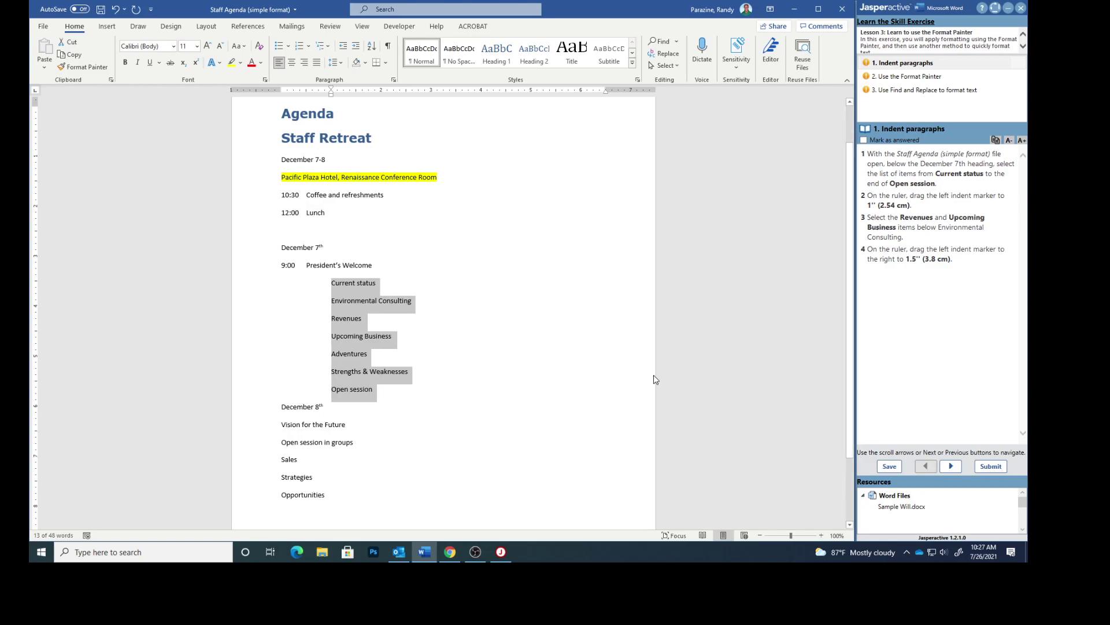
pyautogui.scroll(-2, 650, 372)
pyautogui.scroll(-1, 648, 368)
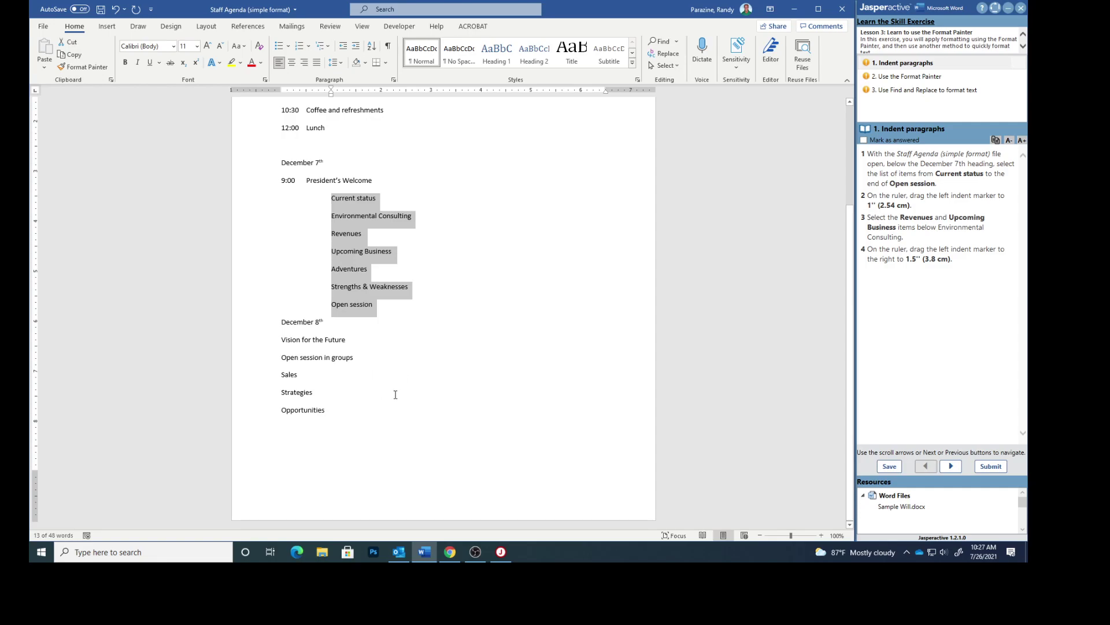
pyautogui.scroll(3, 396, 395)
pyautogui.scroll(-1, 420, 384)
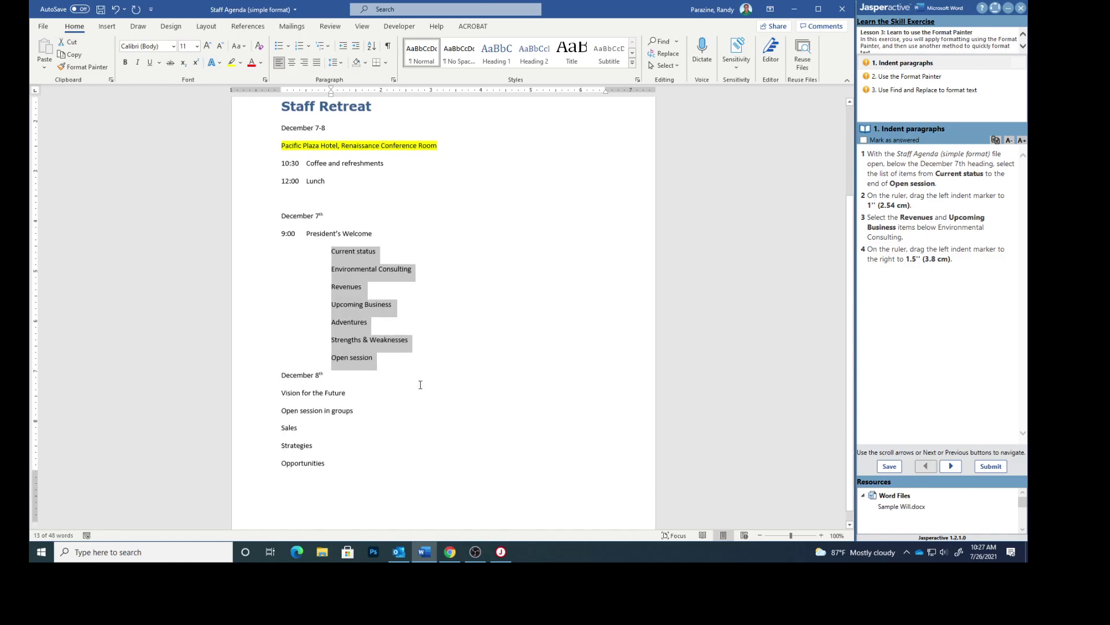
pyautogui.scroll(-1, 421, 384)
pyautogui.scroll(1, 421, 384)
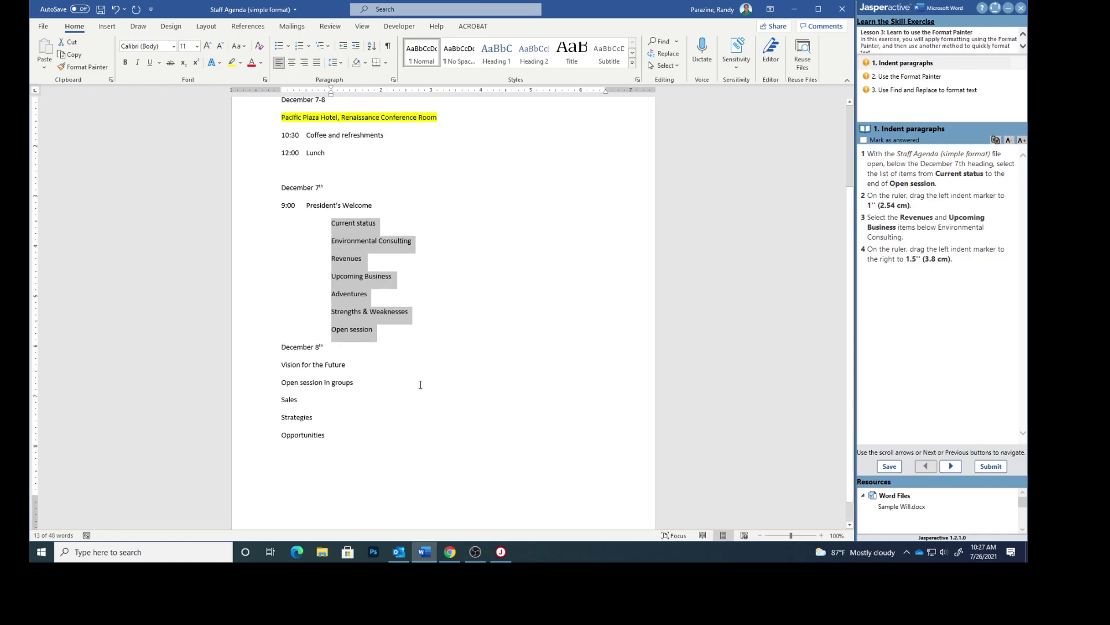
# Indent Revenues and Upcoming Business to 1.5 inches and mark the indenting task answered.
pyautogui.click(371, 287)
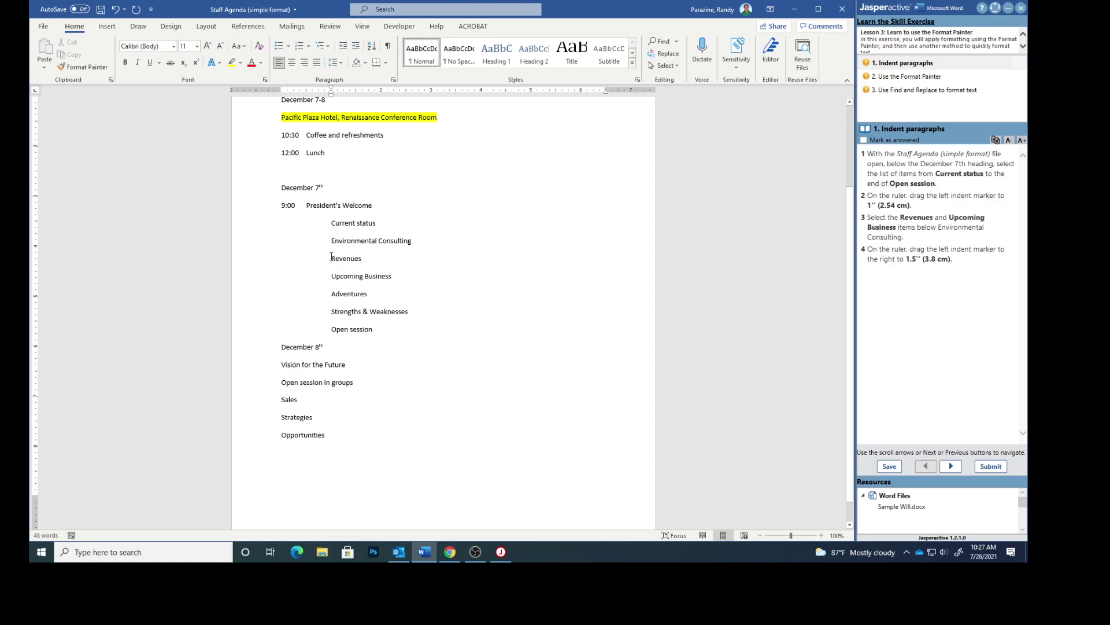
pyautogui.moveTo(332, 258); pyautogui.dragTo(385, 273)
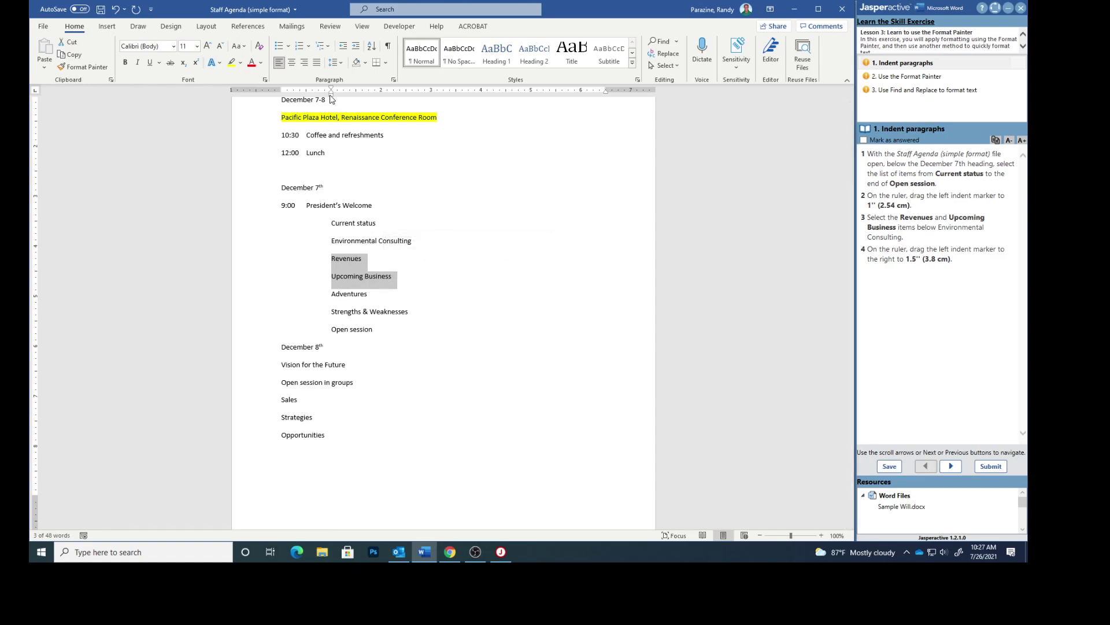
pyautogui.moveTo(332, 94); pyautogui.dragTo(356, 99)
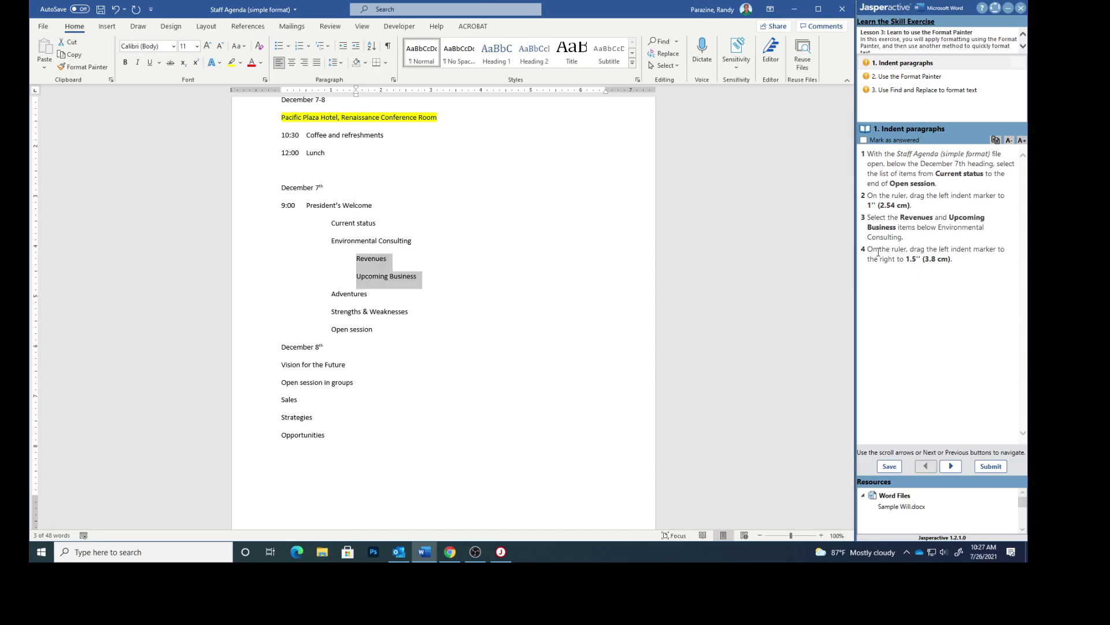
pyautogui.click(863, 140)
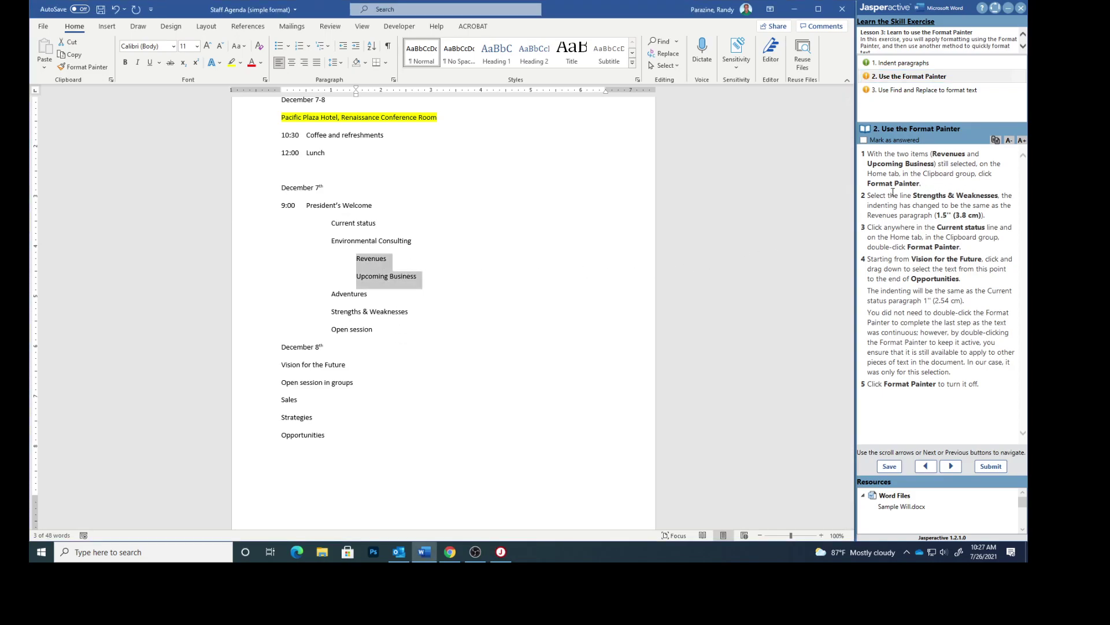
# Copy the 1.5-inch indent from Revenues onto Strengths & Weaknesses using Format Painter.
pyautogui.click(90, 68)
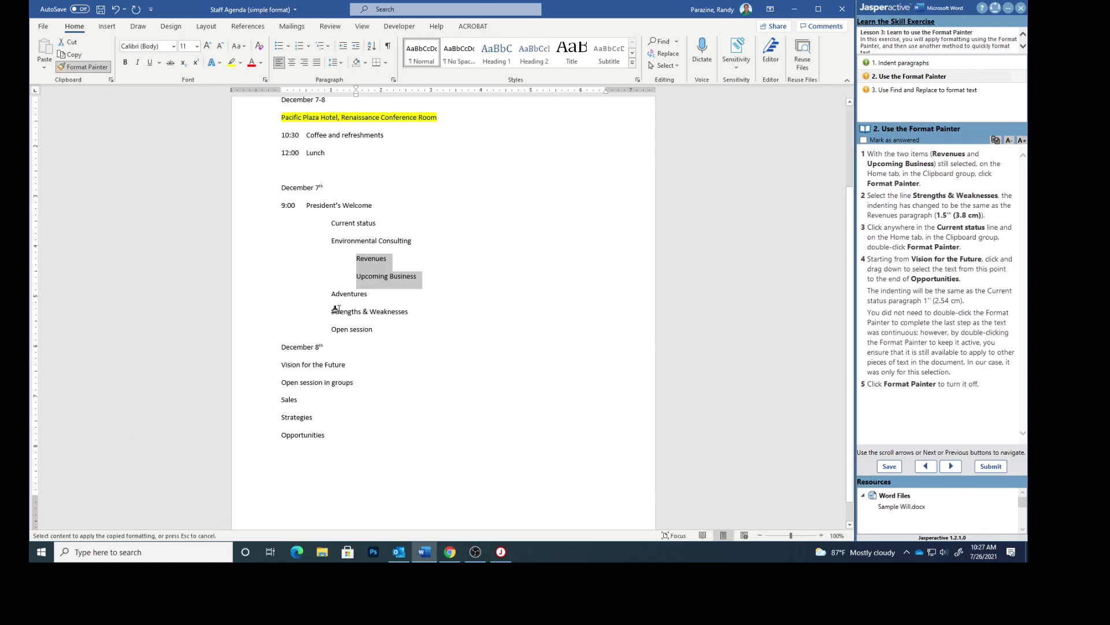
pyautogui.moveTo(333, 311); pyautogui.dragTo(408, 313)
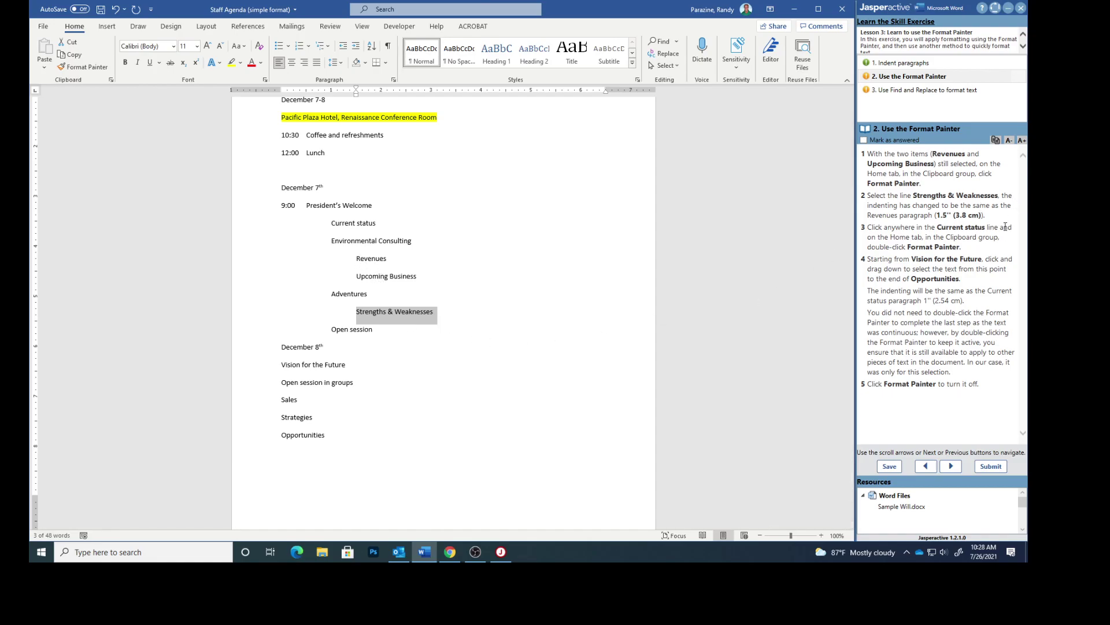
pyautogui.click(341, 224)
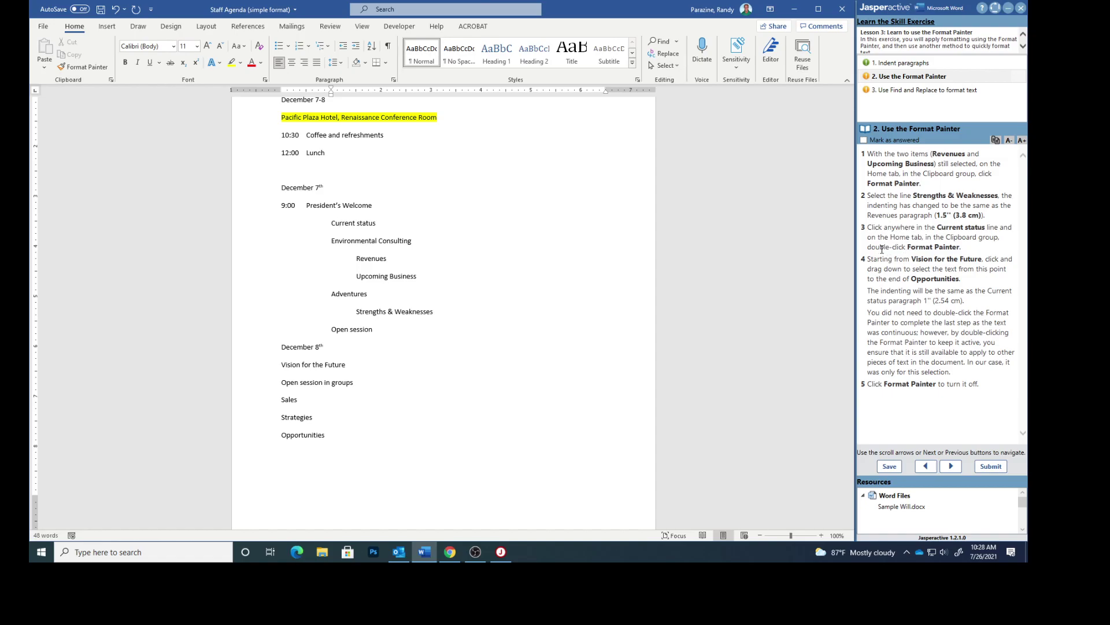
# Give Vision for the Future through Opportunities the 1-inch indent of Current status using Format Painter.
pyautogui.doubleClick(81, 67)
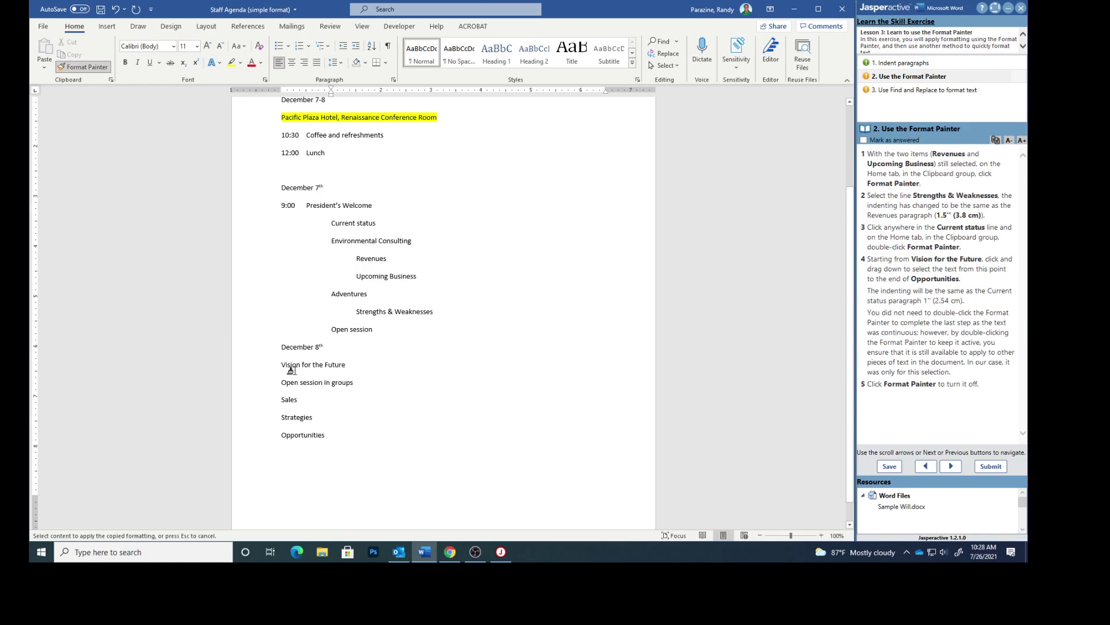
pyautogui.moveTo(280, 363)
pyautogui.mouseDown()
pyautogui.moveTo(338, 415)
pyautogui.moveTo(338, 438)
pyautogui.mouseUp()
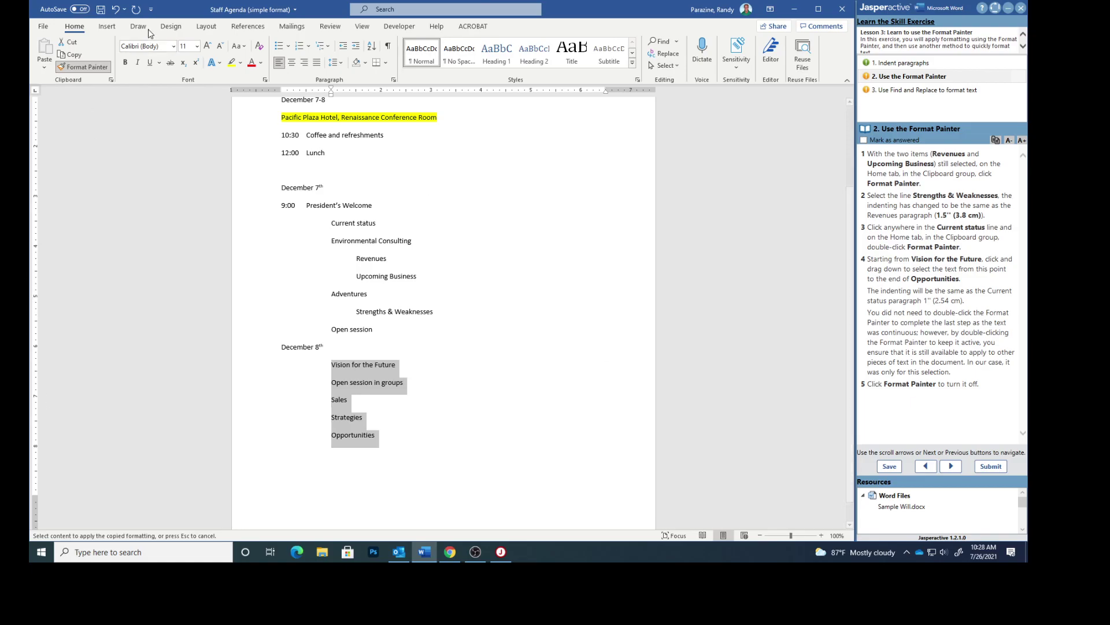
pyautogui.click(73, 68)
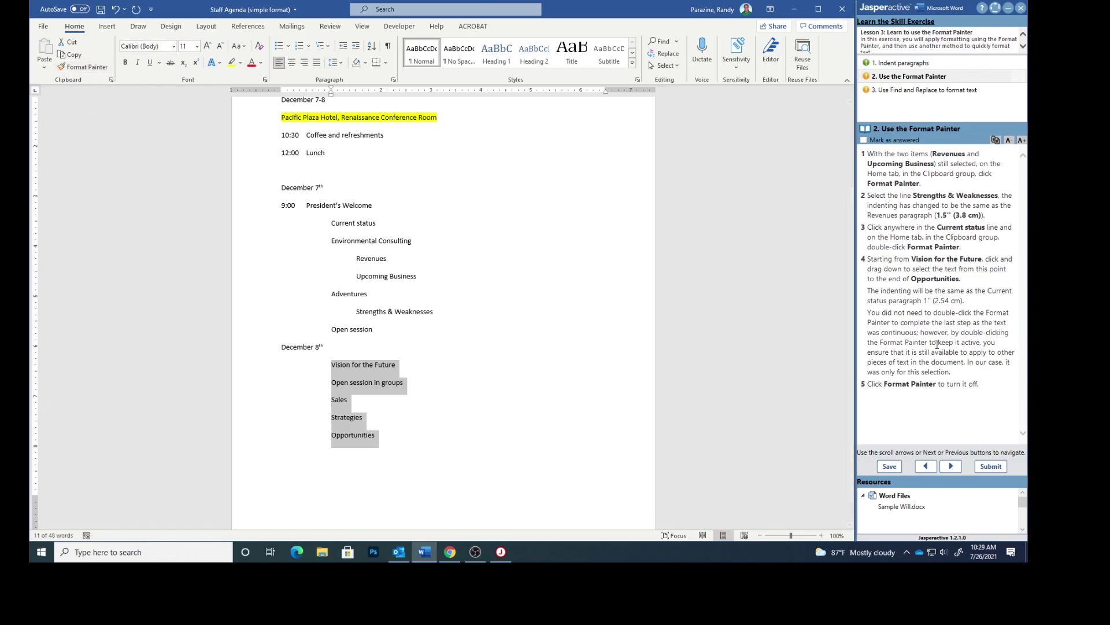
# Mark the Format Painter task answered and open Sample Will from the Jasperactive ResourceFiles folder.
pyautogui.click(864, 139)
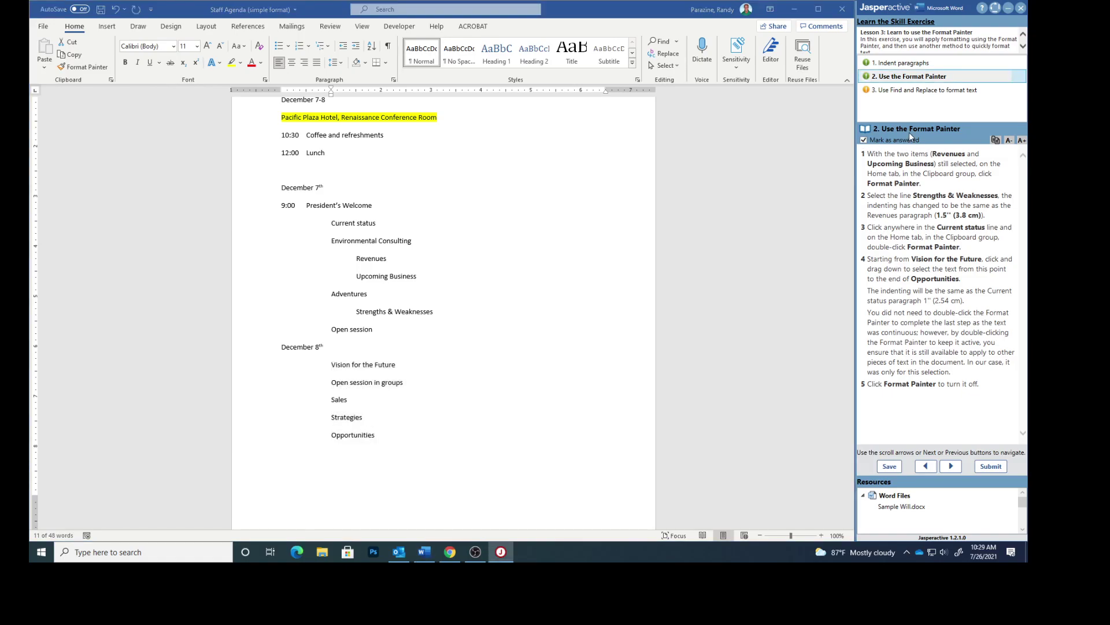
pyautogui.click(894, 92)
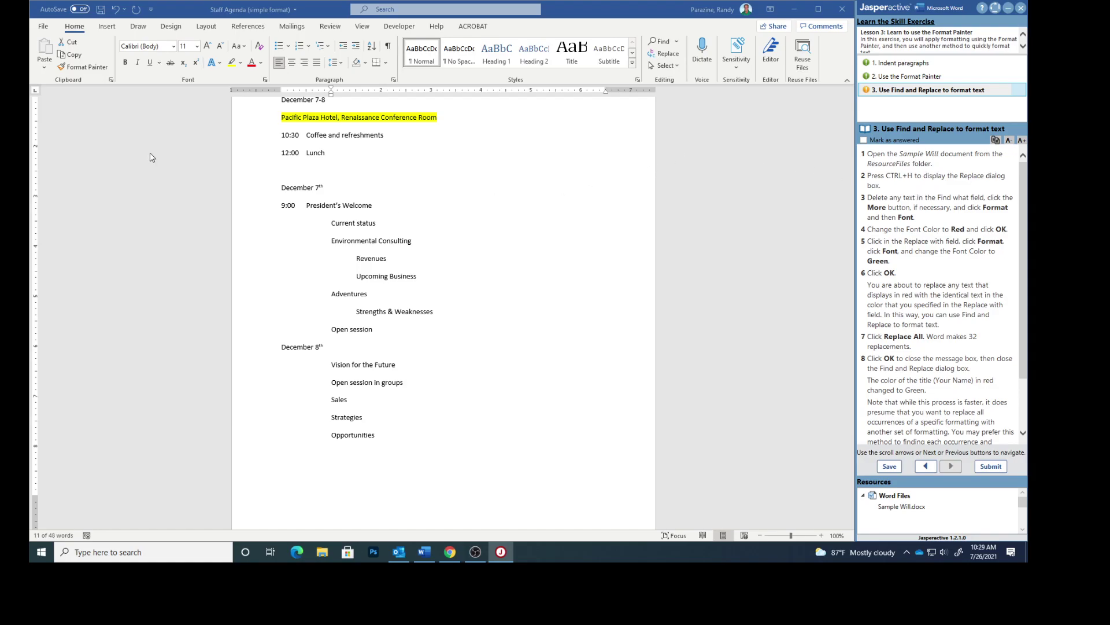
pyautogui.click(43, 26)
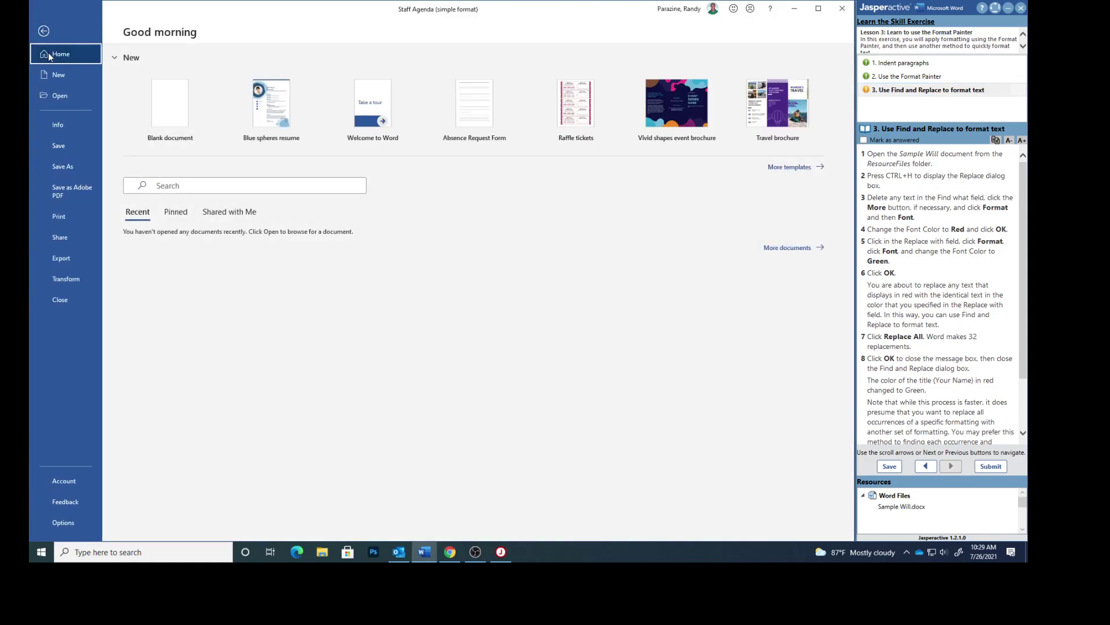
pyautogui.click(60, 95)
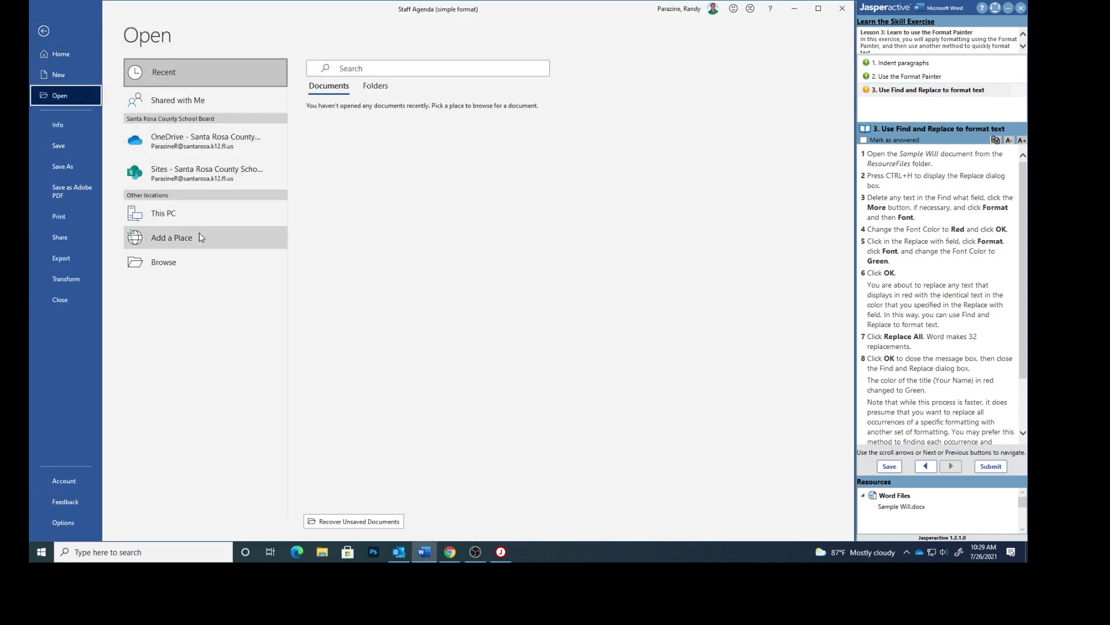
pyautogui.click(168, 215)
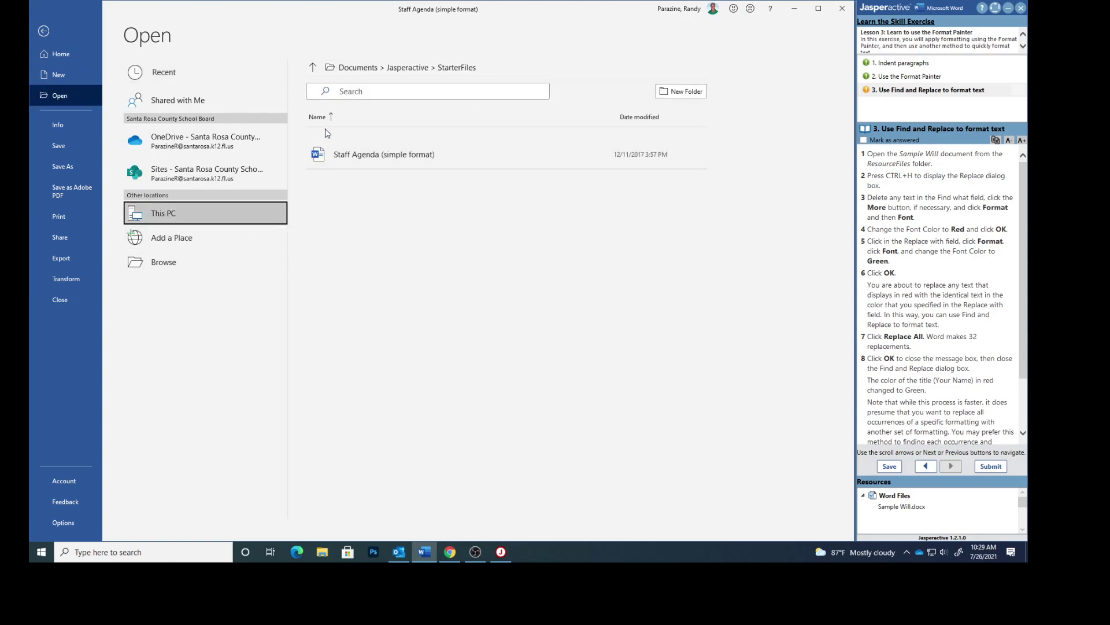
pyautogui.click(313, 67)
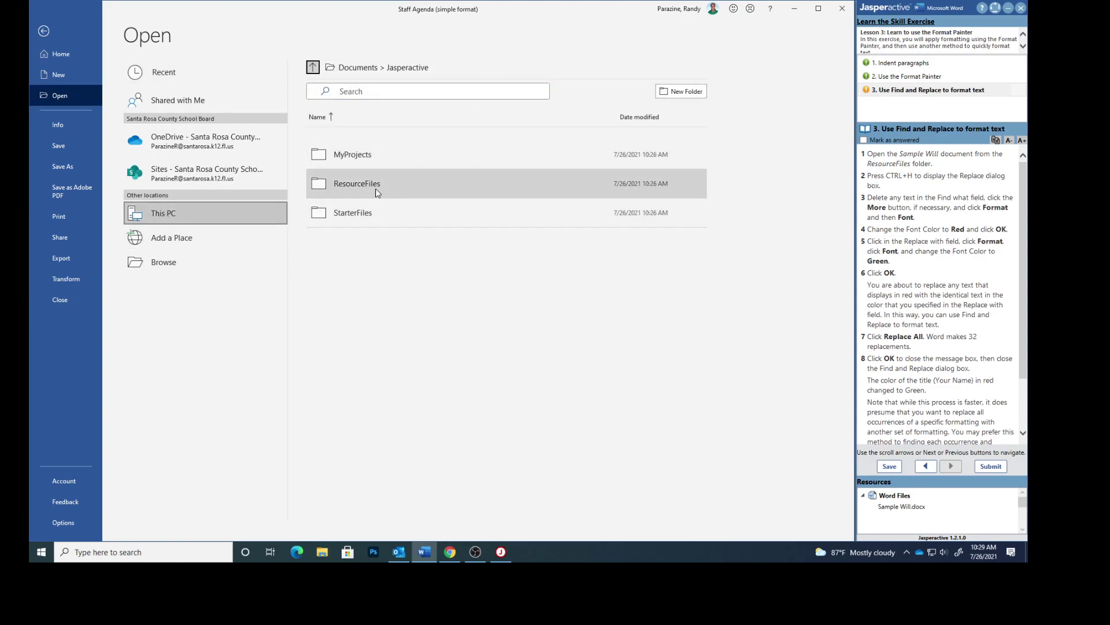
pyautogui.click(373, 182)
pyautogui.click(350, 163)
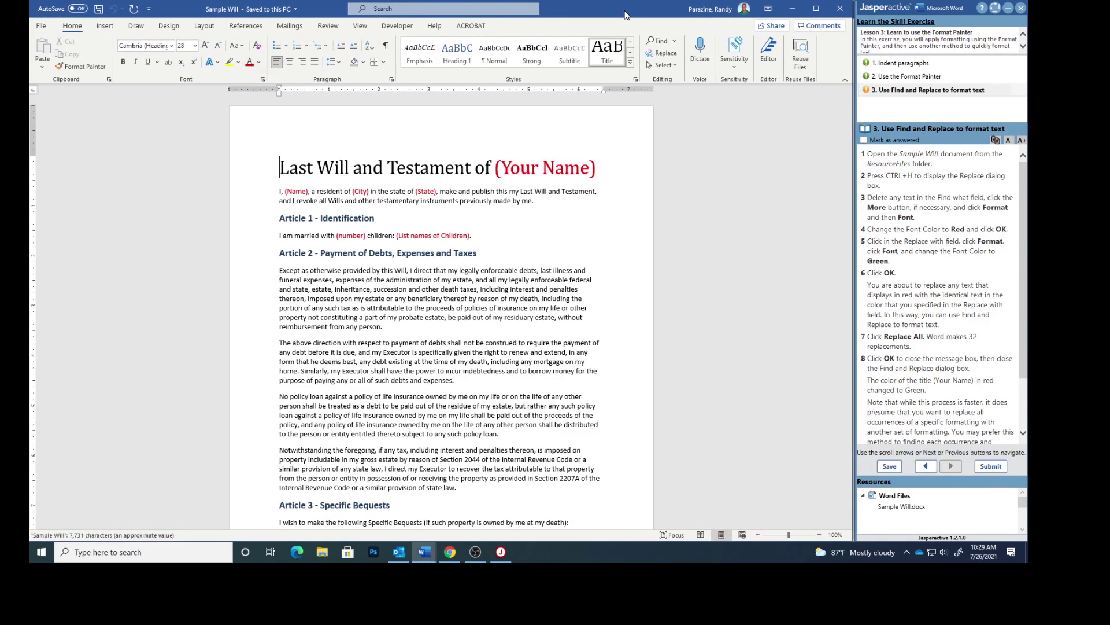
# Set the Find and Replace search to find text with Red font colour, leaving Find what empty.
pyautogui.click(613, 298)
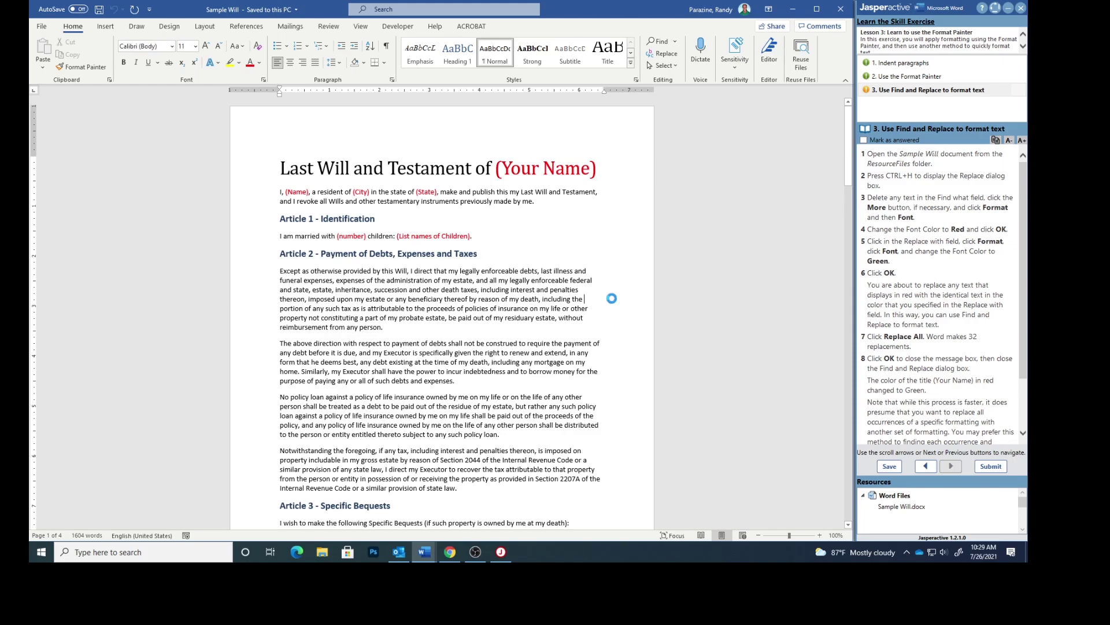
pyautogui.hotkey('ctrl', 'h')
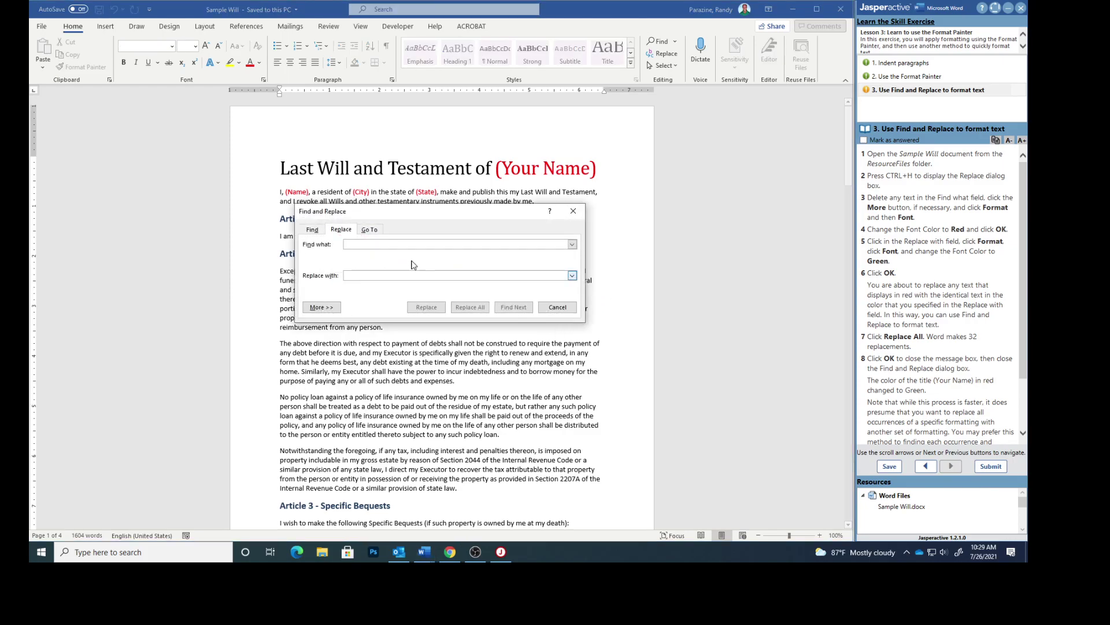
pyautogui.moveTo(417, 219); pyautogui.dragTo(675, 239)
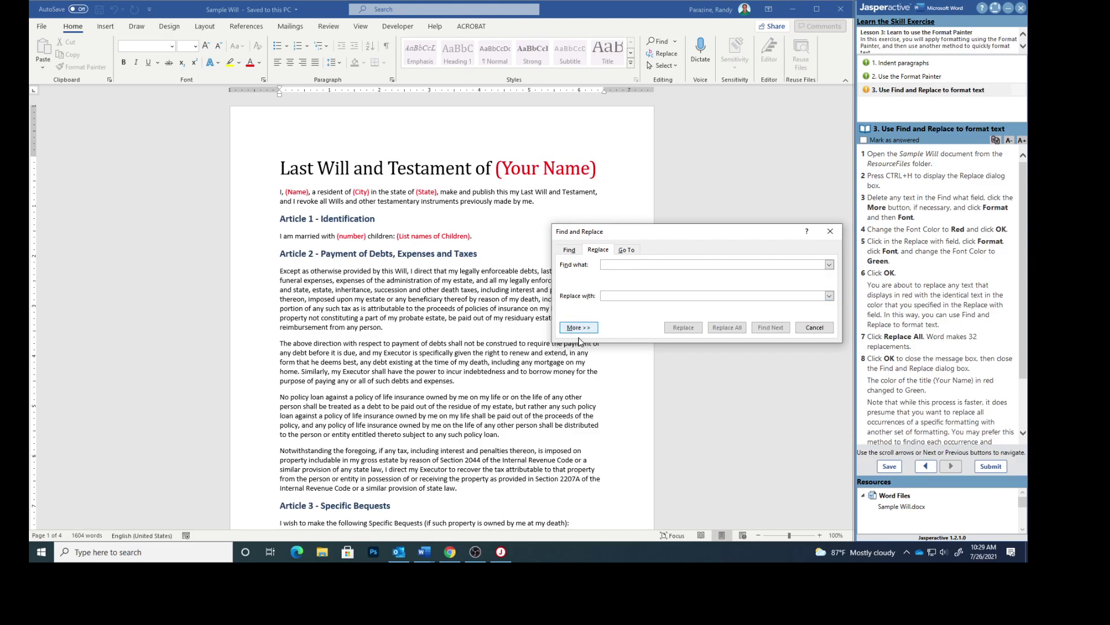
pyautogui.click(579, 327)
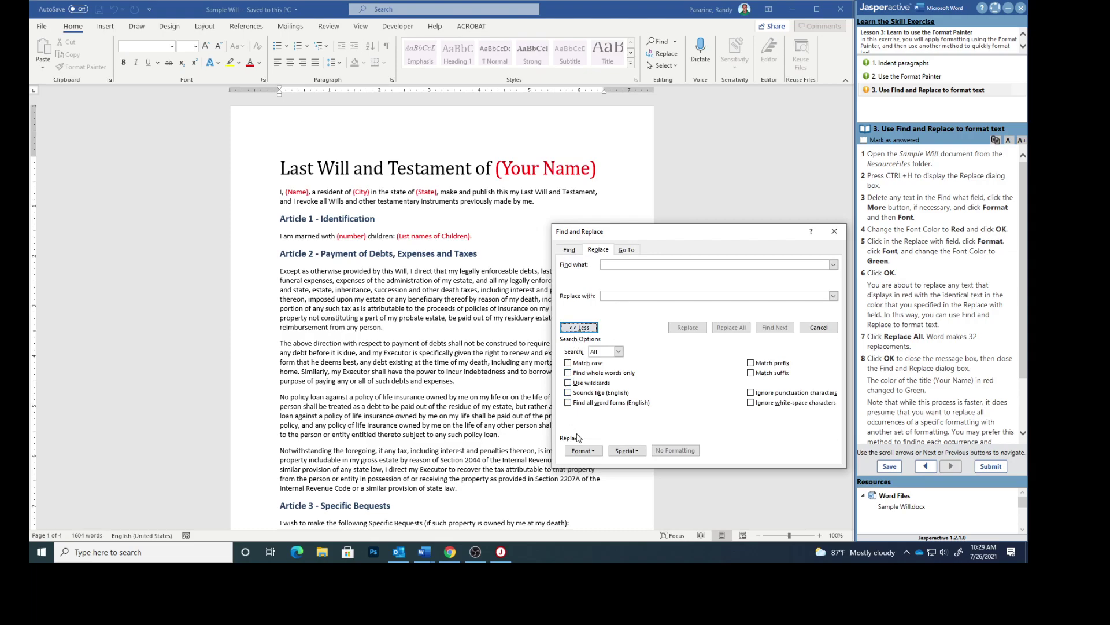
pyautogui.click(583, 450)
pyautogui.click(572, 464)
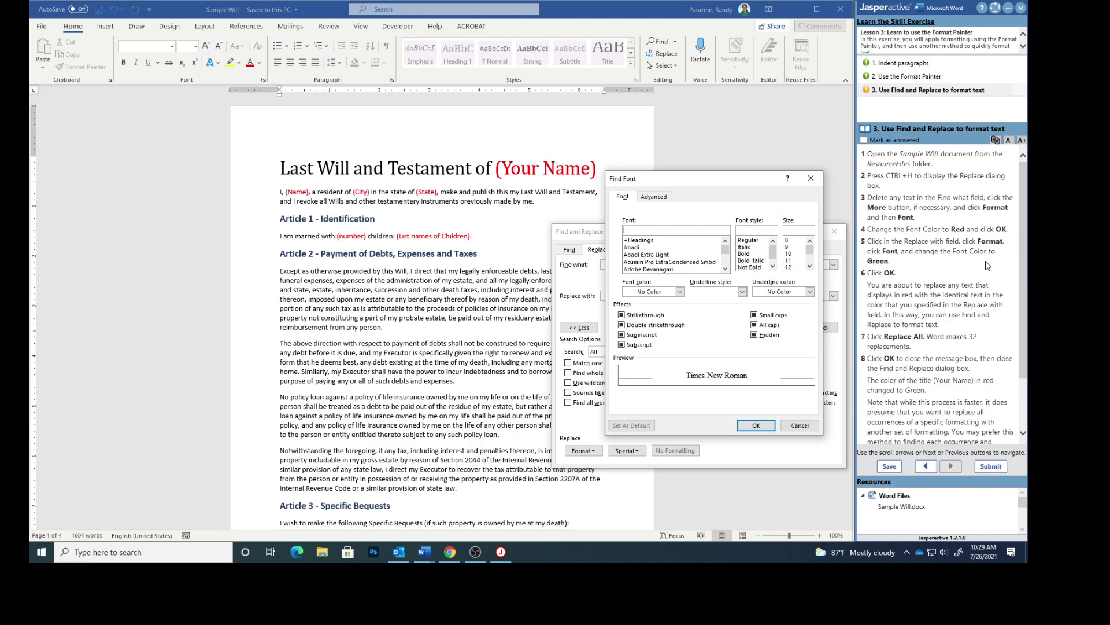
pyautogui.click(677, 292)
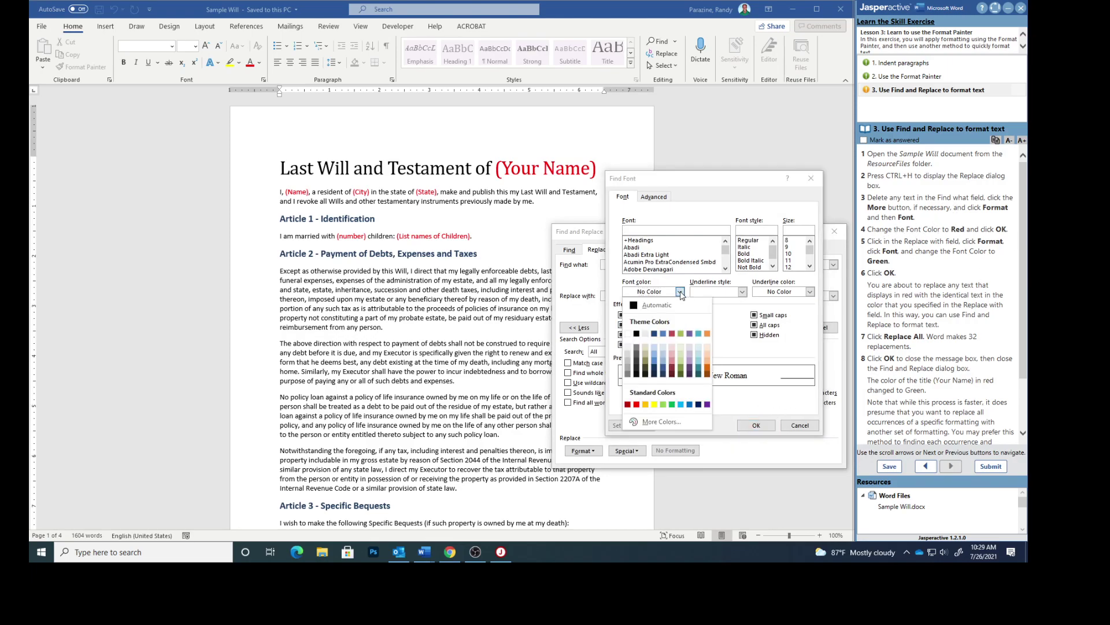
pyautogui.click(636, 404)
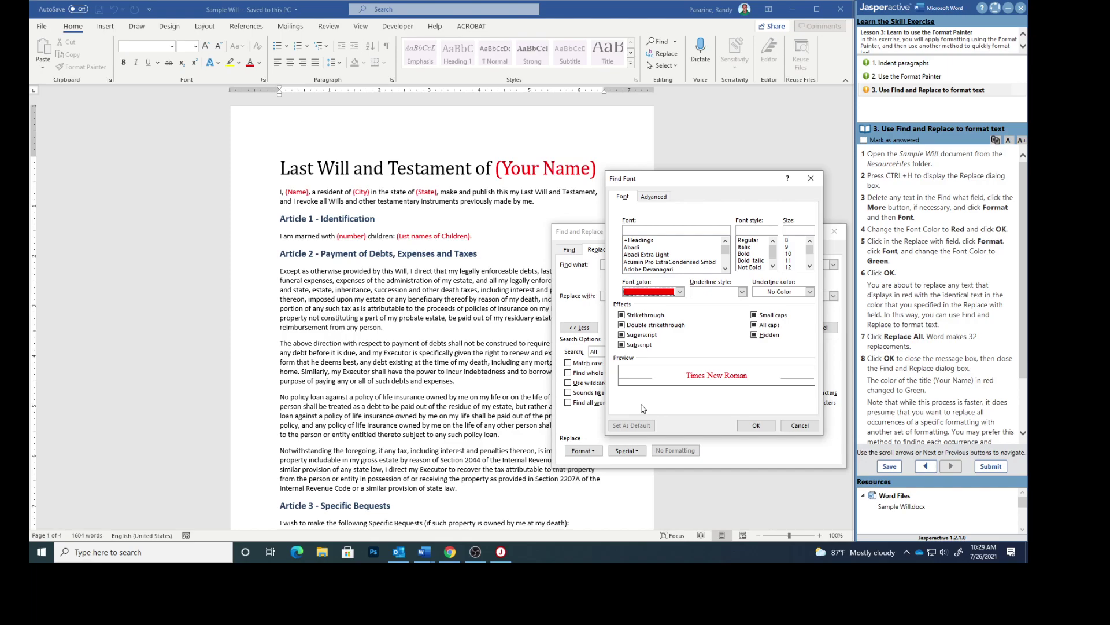
pyautogui.click(756, 426)
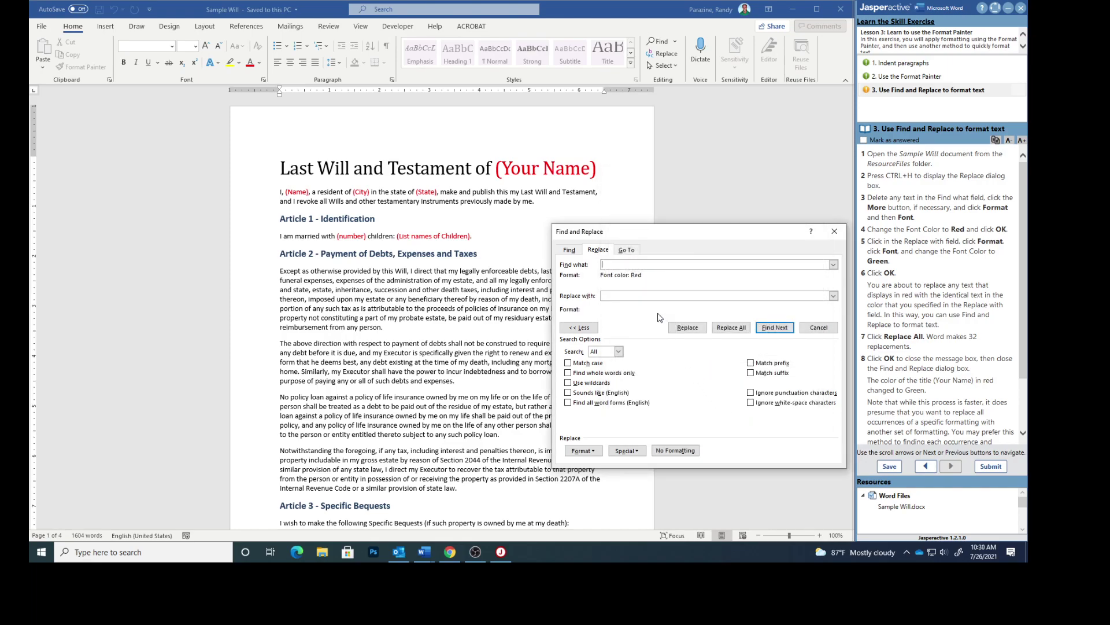
# Set the Replace with formatting to Green font colour.
pyautogui.click(618, 296)
pyautogui.click(587, 454)
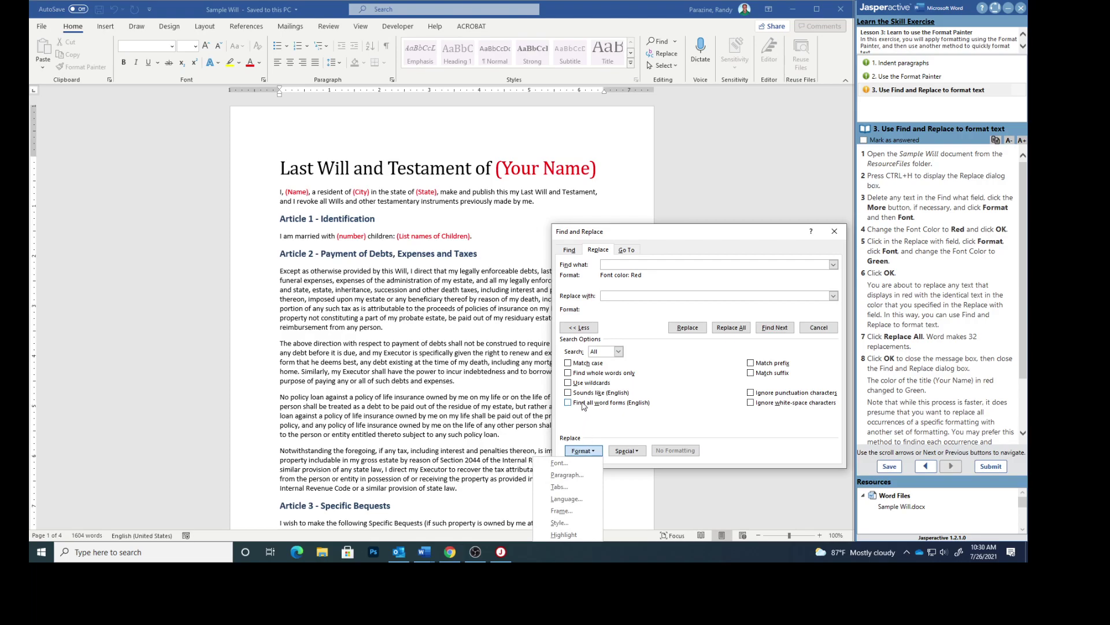
pyautogui.click(559, 462)
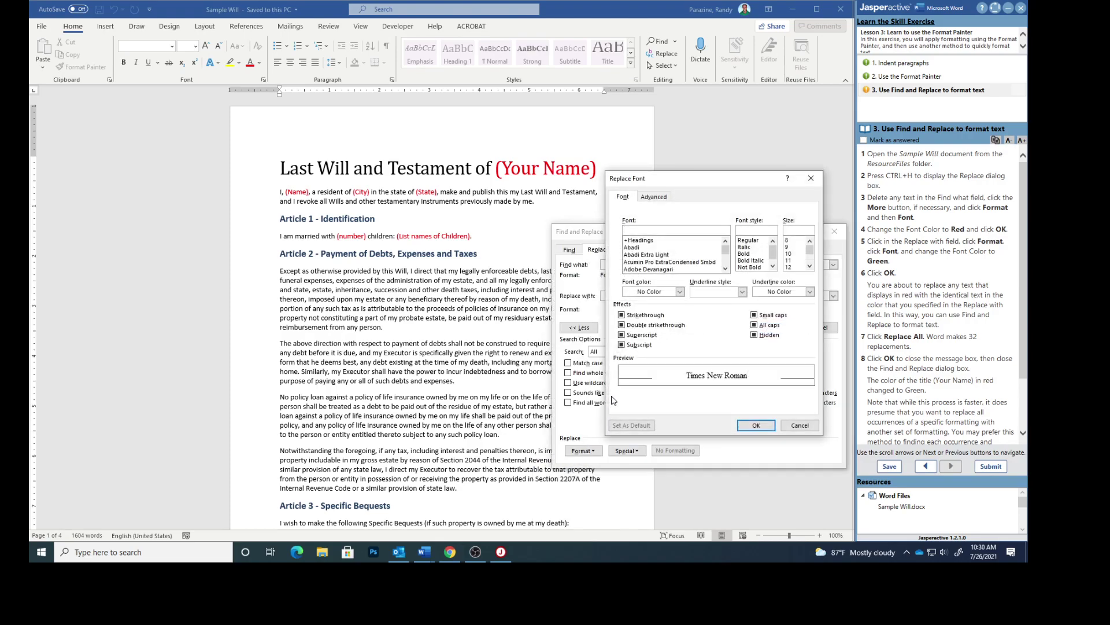
pyautogui.click(680, 291)
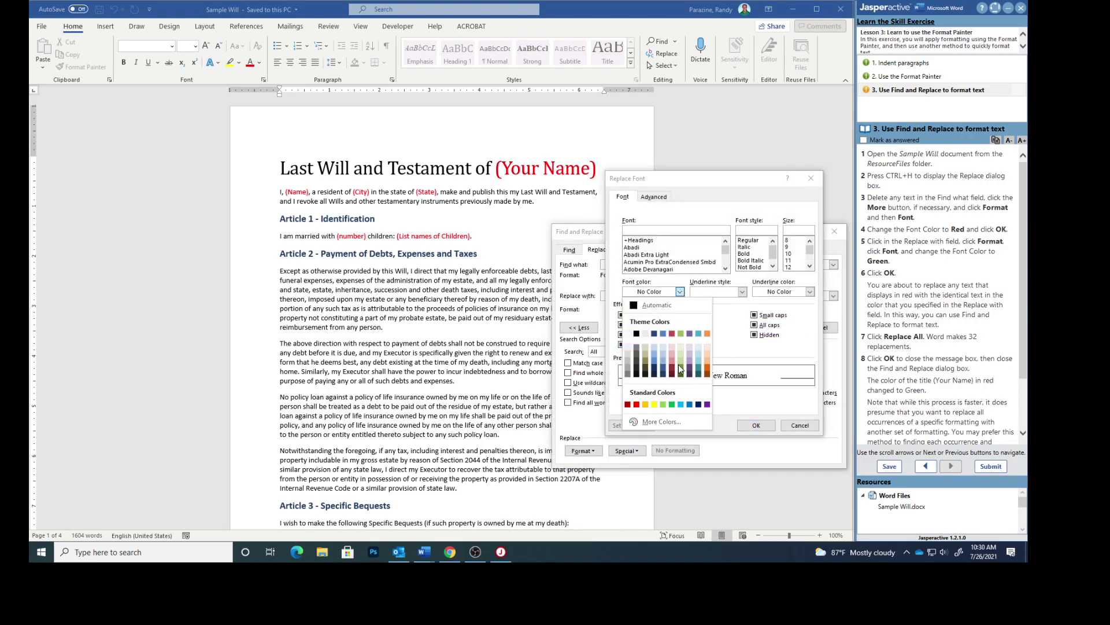
pyautogui.click(672, 405)
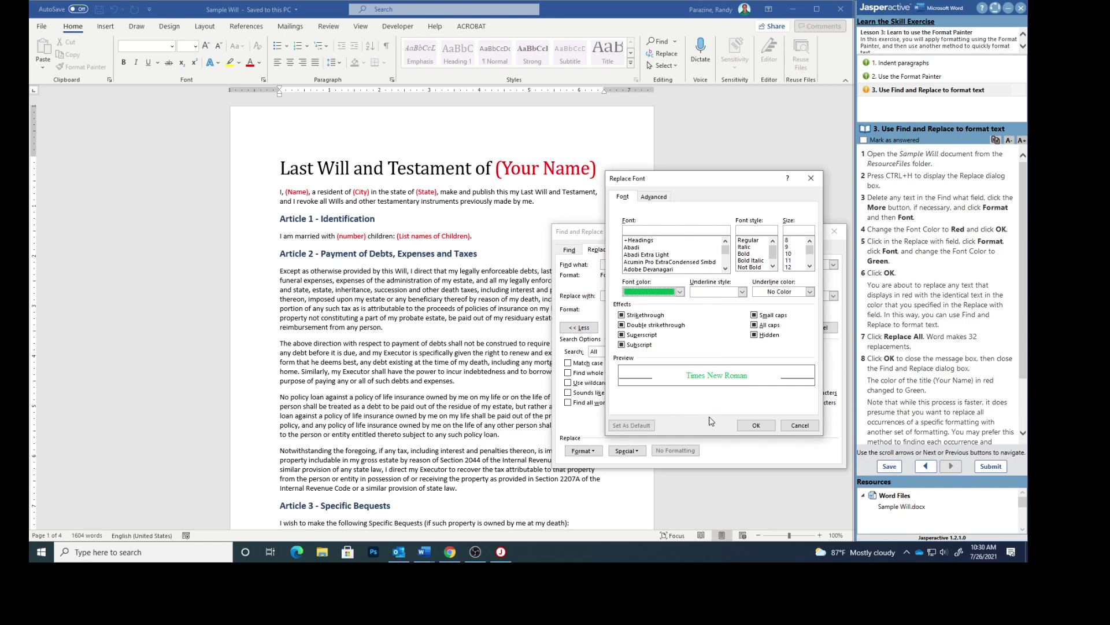
pyautogui.click(755, 426)
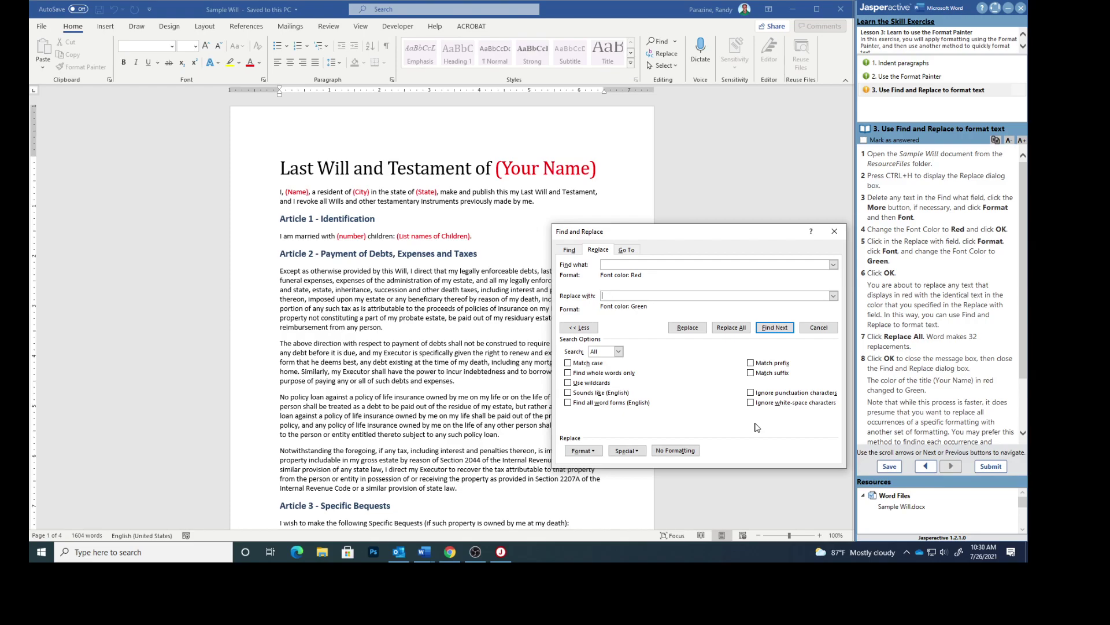
# Replace all 32 red placeholders with green text and close the Find and Replace dialog.
pyautogui.click(731, 328)
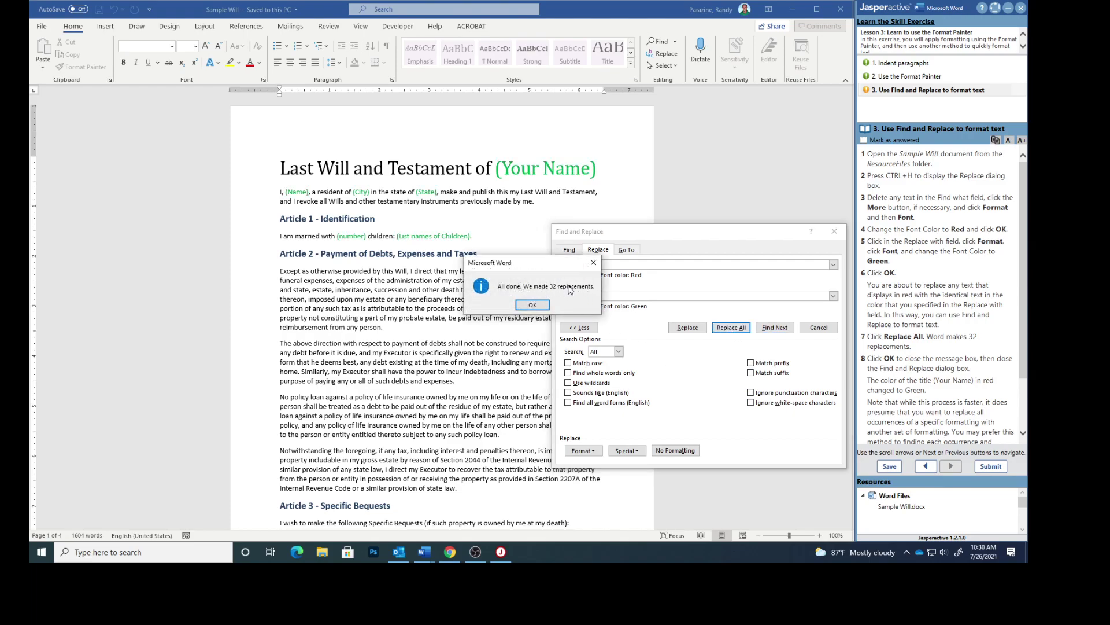
pyautogui.click(532, 305)
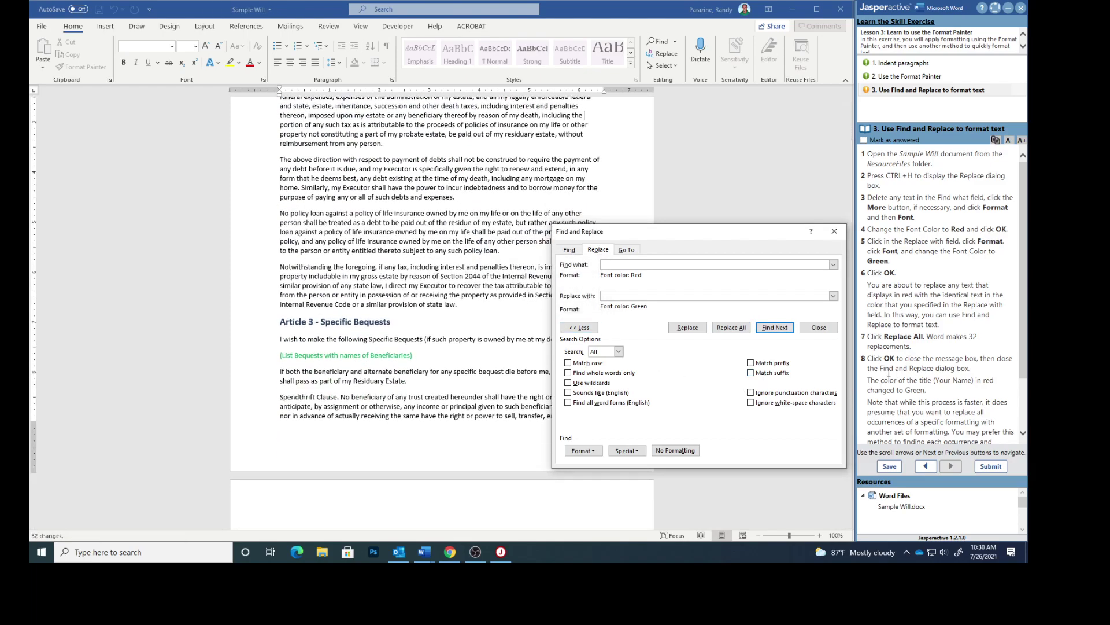
pyautogui.click(835, 232)
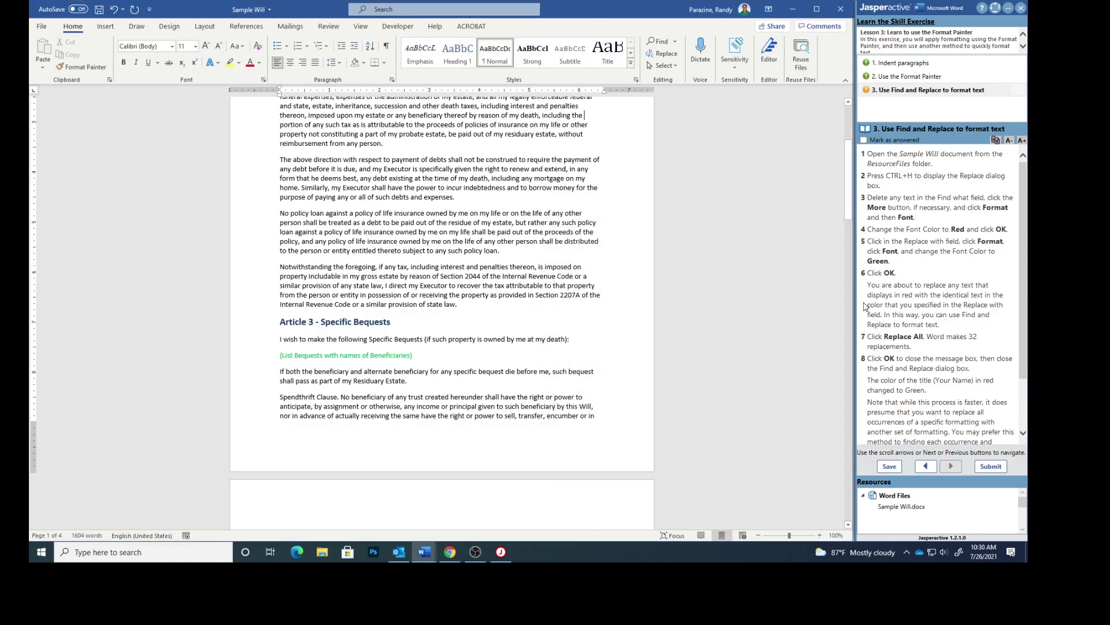
pyautogui.scroll(5, 432, 257)
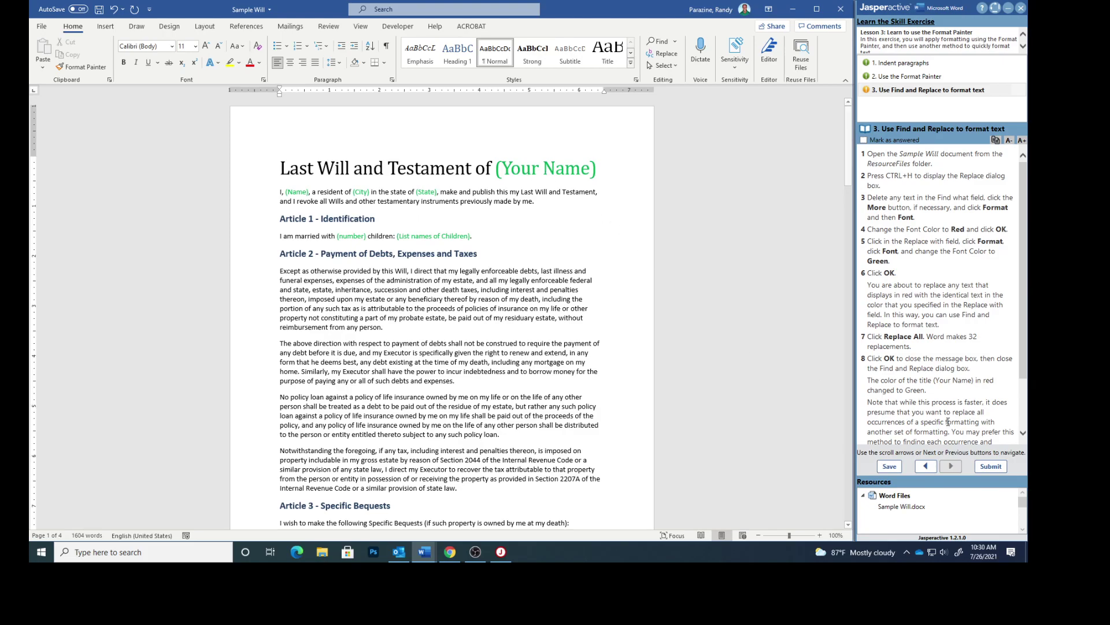
pyautogui.scroll(-2, 952, 417)
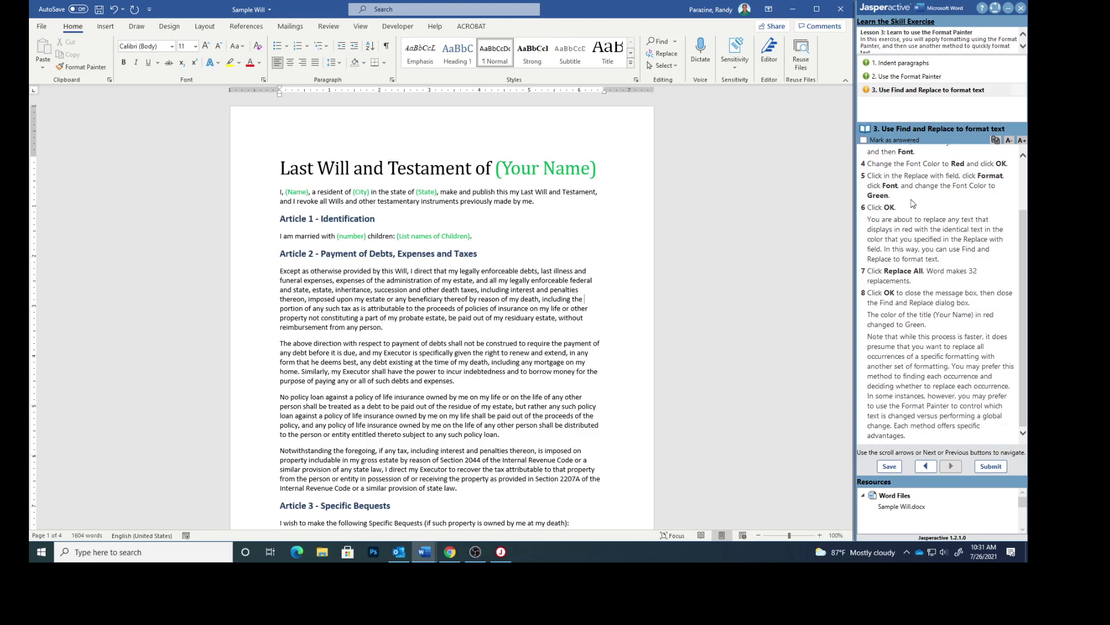
# Mark the Find and Replace task answered, submit the exercise for a 100% score, and return to Jasperactive.
pyautogui.click(885, 139)
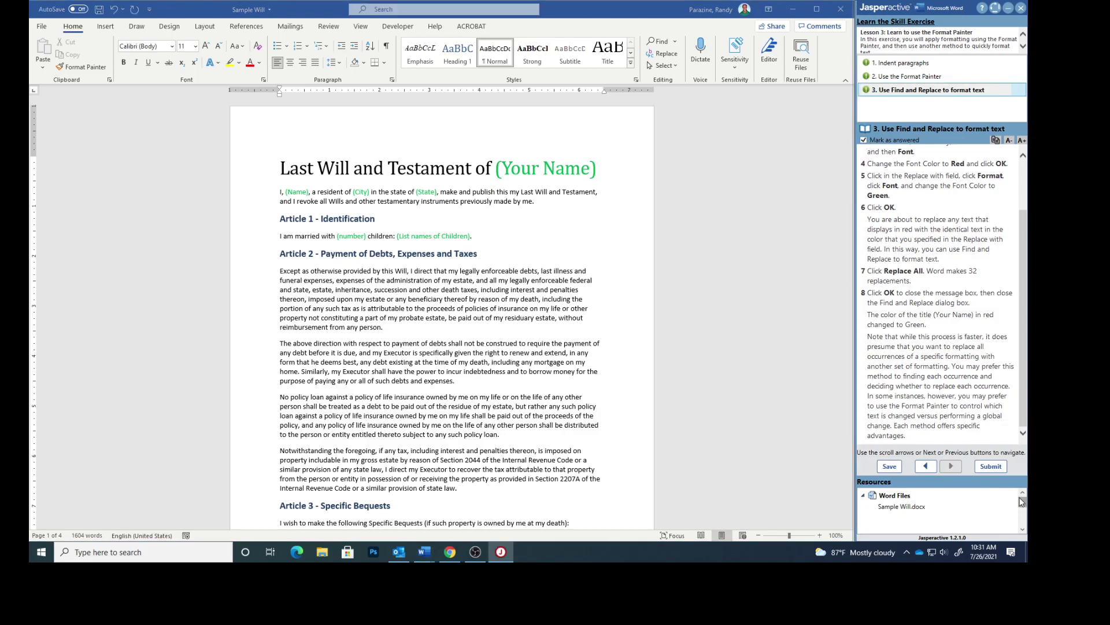
pyautogui.click(989, 468)
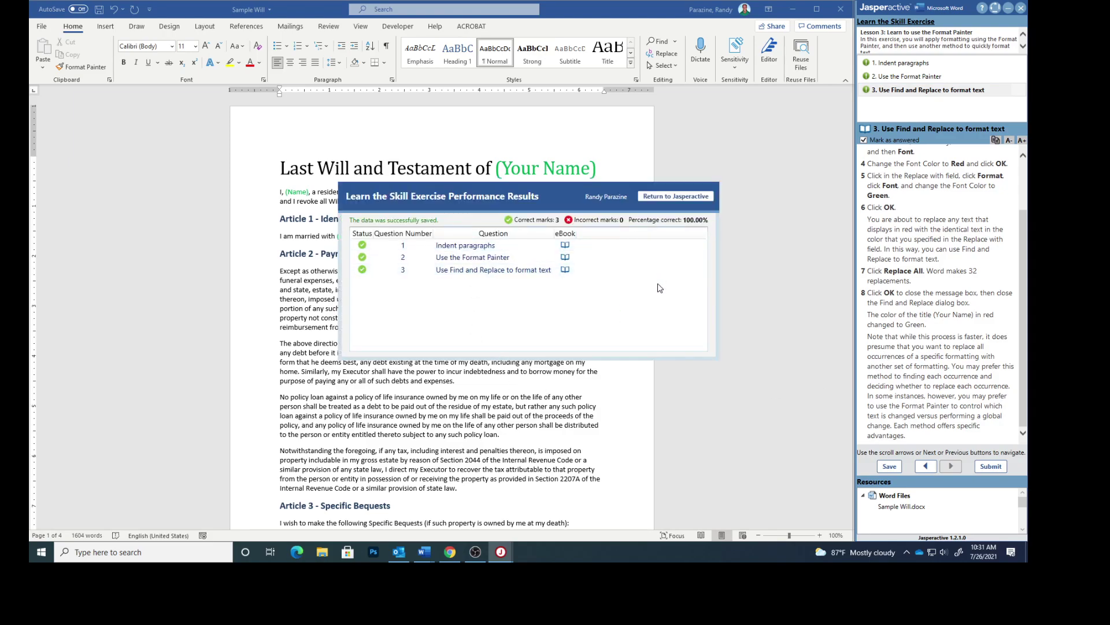
pyautogui.click(662, 197)
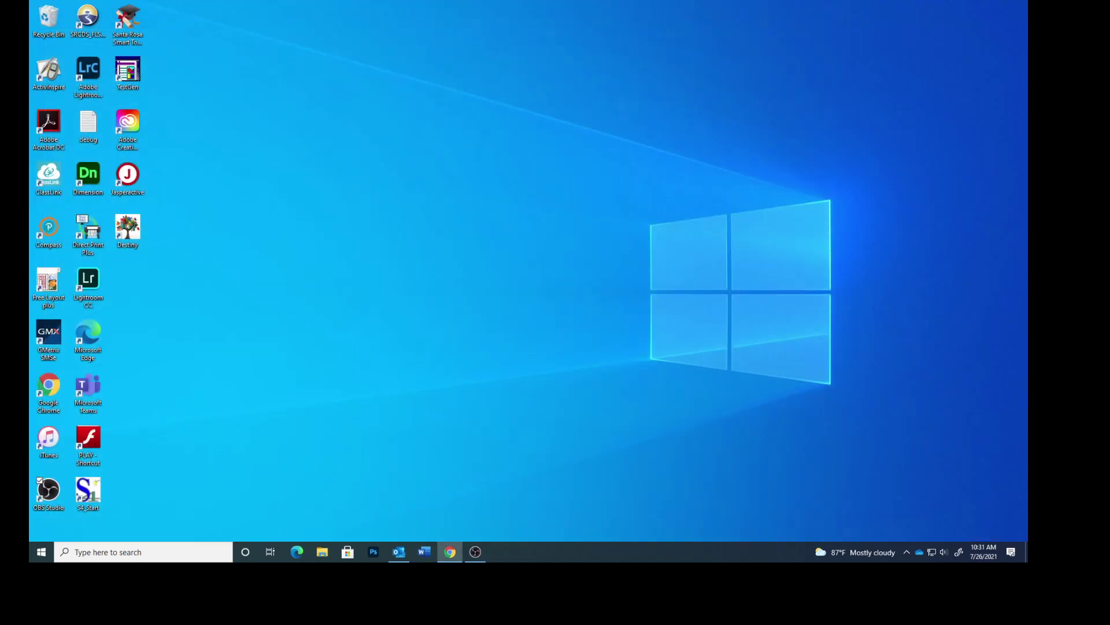